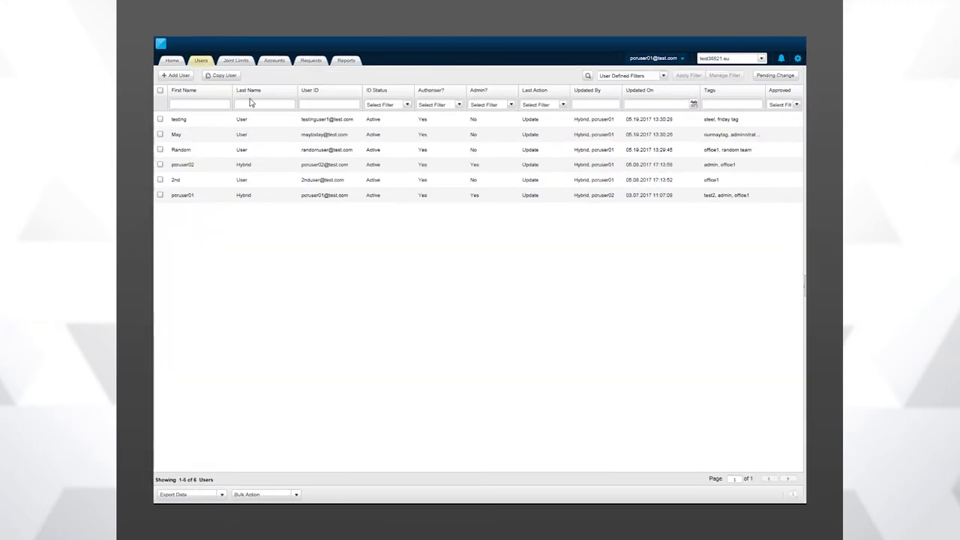
Step: Start a new user and enter its user ID, first name and last name
left_click(272, 65)
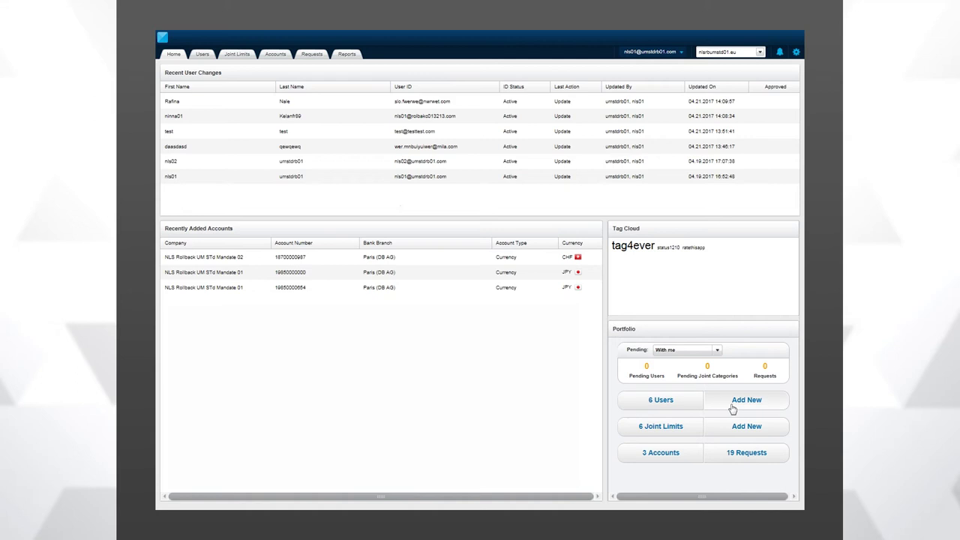
left_click(732, 409)
left_click(291, 127)
type("ourUserMana")
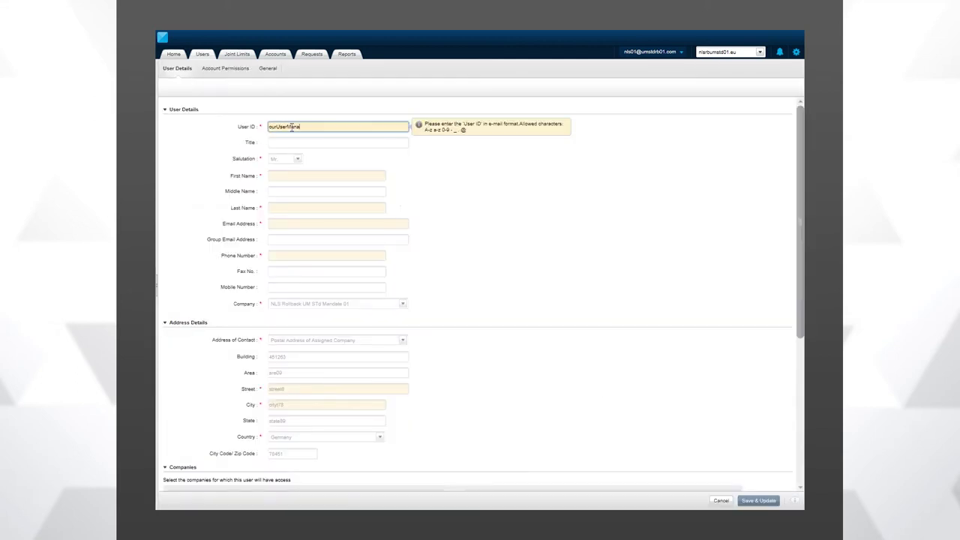
type("ger@test.com")
left_click(278, 175)
type("Our")
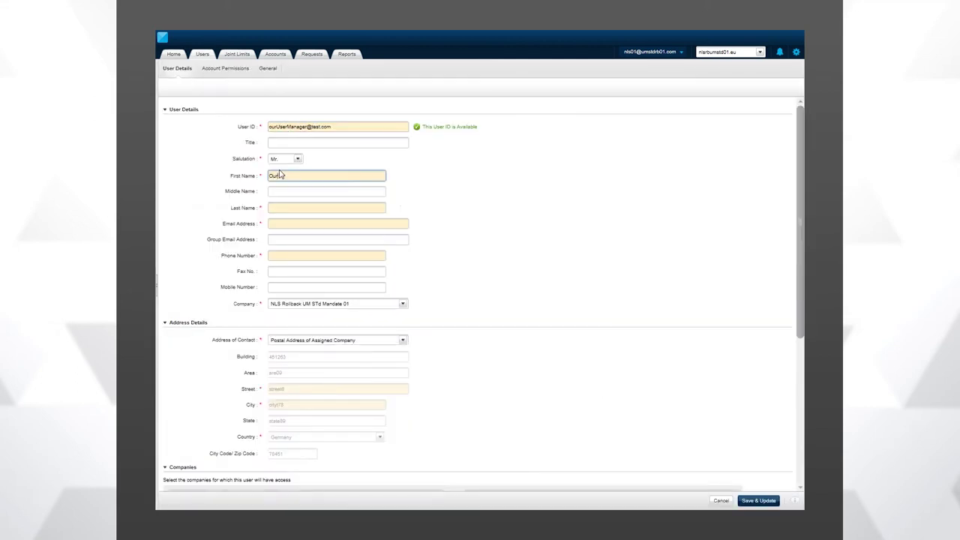
type(" User")
key("Tab")
type("Manag")
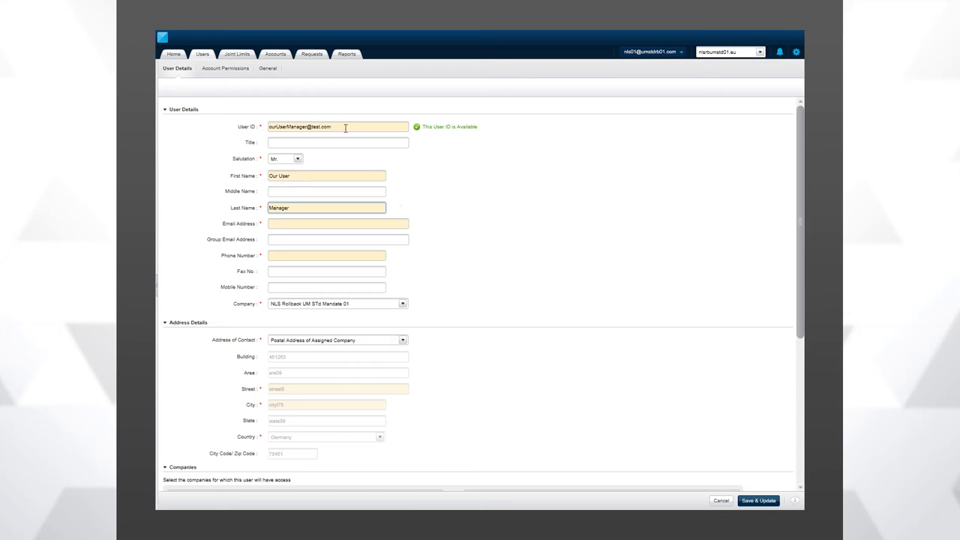
Step: Copy the user ID into the email address field and enter the phone number
left_click_drag(345, 129, 272, 128)
right_click(273, 129)
left_click(289, 162)
right_click(293, 224)
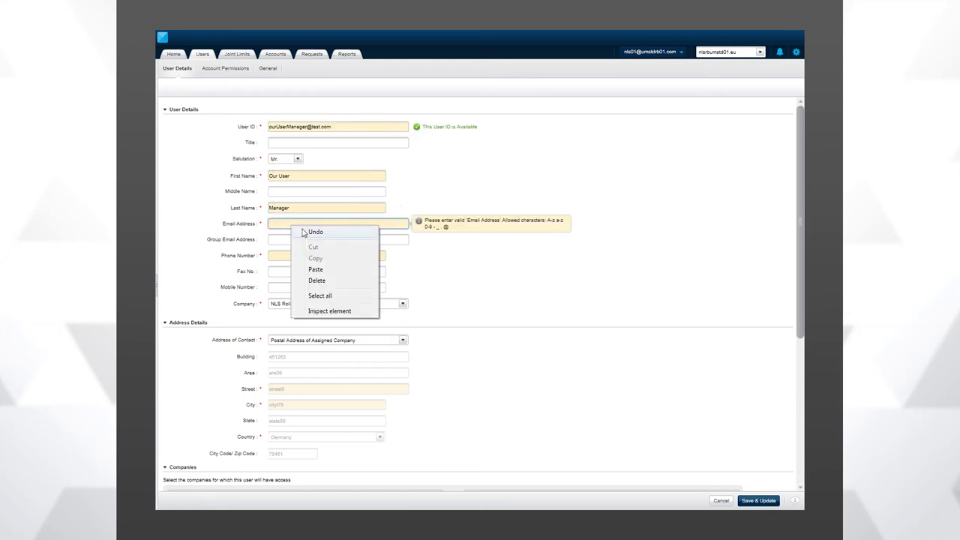
left_click(315, 269)
left_click(316, 255)
type("767890")
scroll(450, 296, "down", 5)
scroll(533, 276, "down", 3)
Step: Assign an account, grant Edit and joint limit on Regular Payments in EUR, and save the user
left_click(173, 429)
left_click(226, 68)
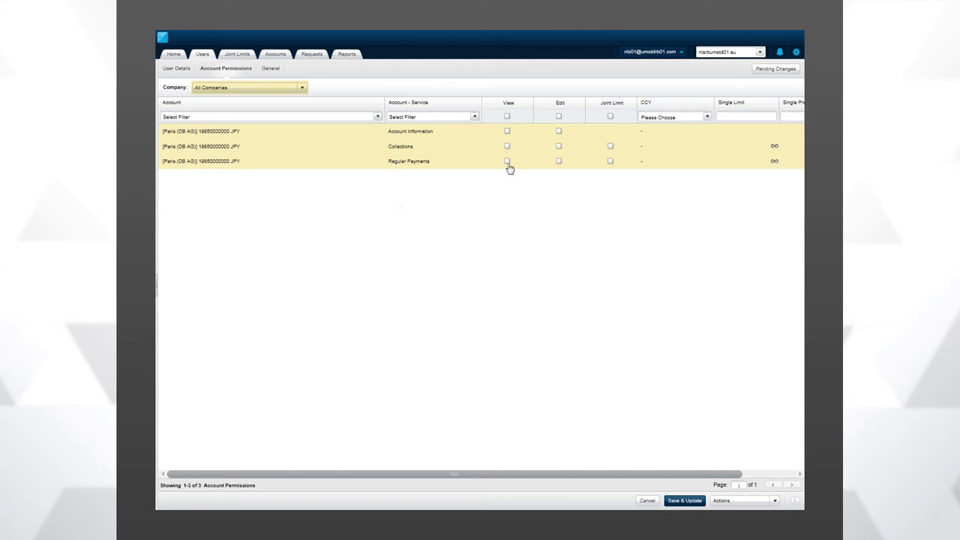
left_click(559, 161)
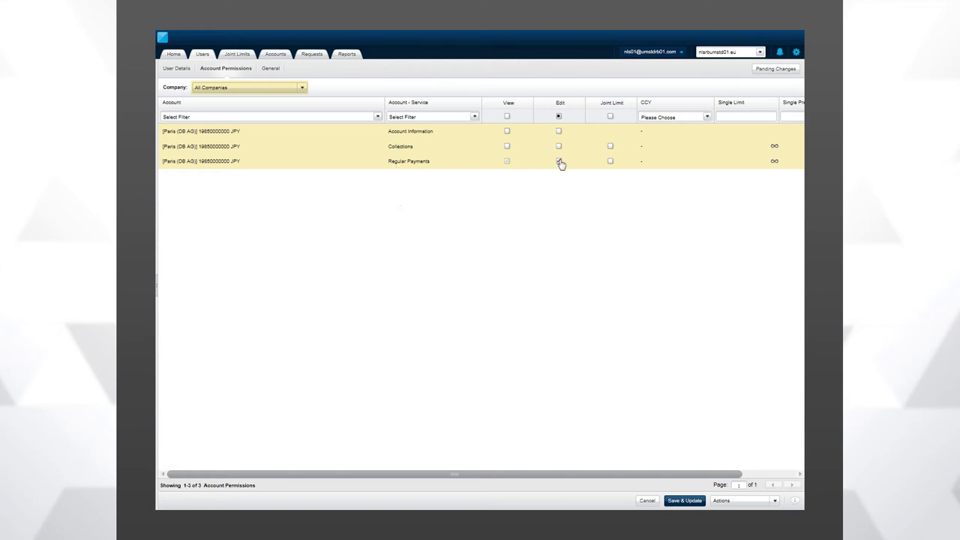
left_click(610, 160)
left_click(670, 165)
left_click(667, 193)
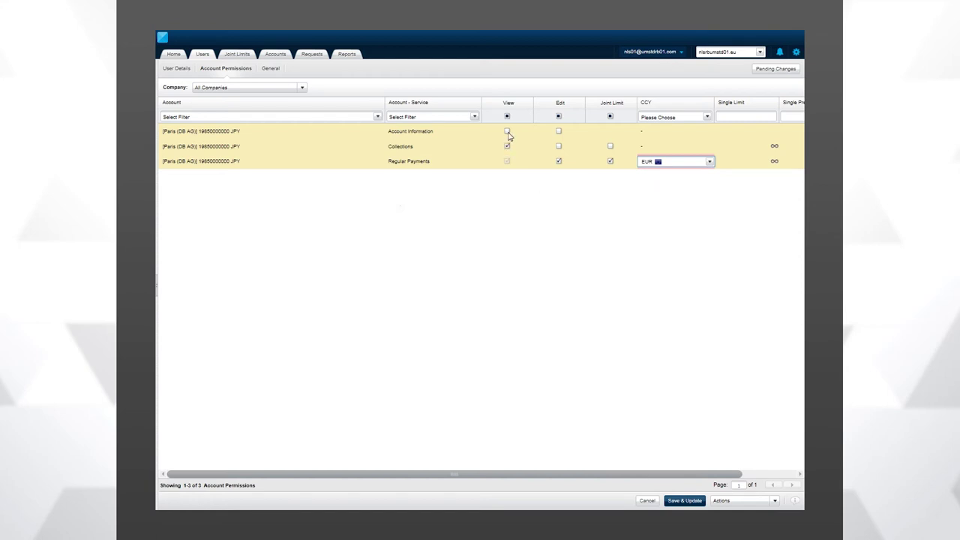
left_click(270, 69)
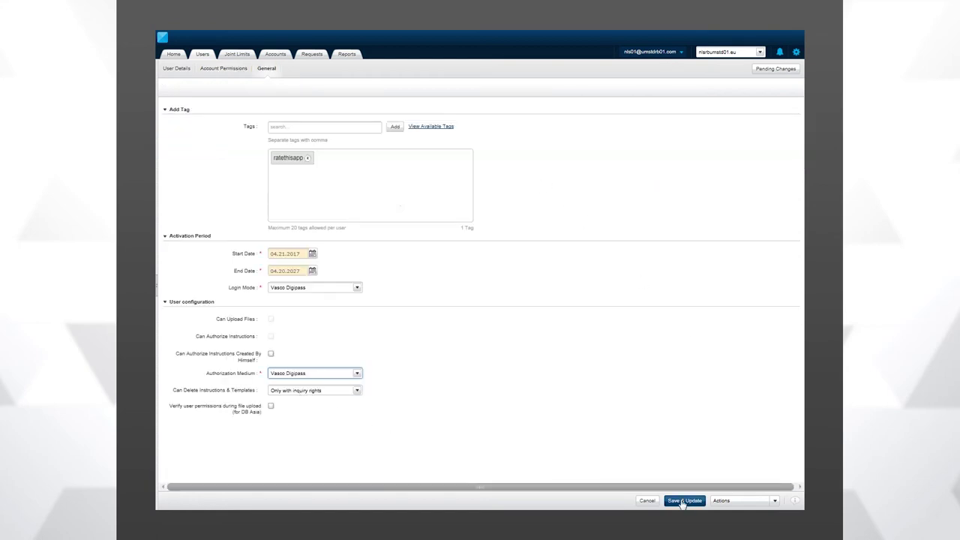
left_click(682, 502)
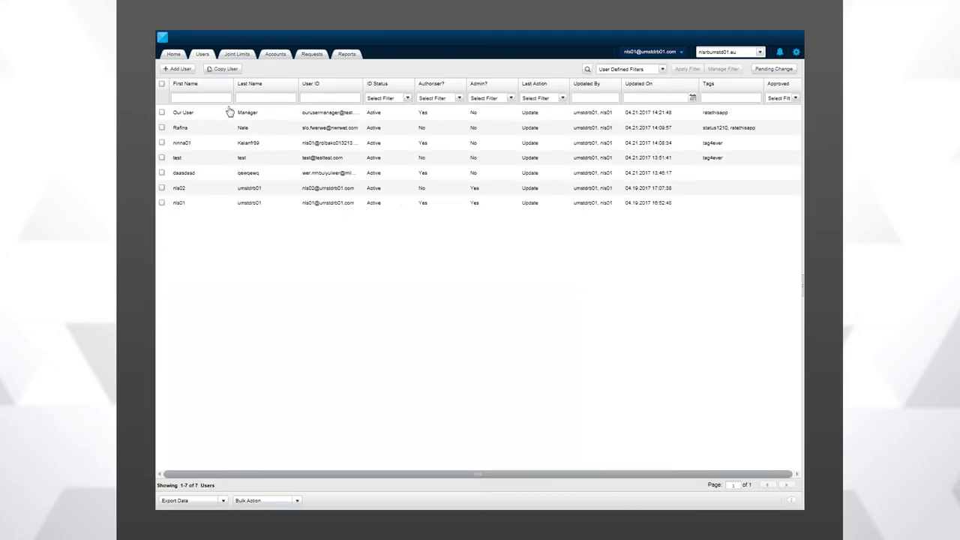
Step: Select the newly created user and open its Pending Change list
left_click(161, 113)
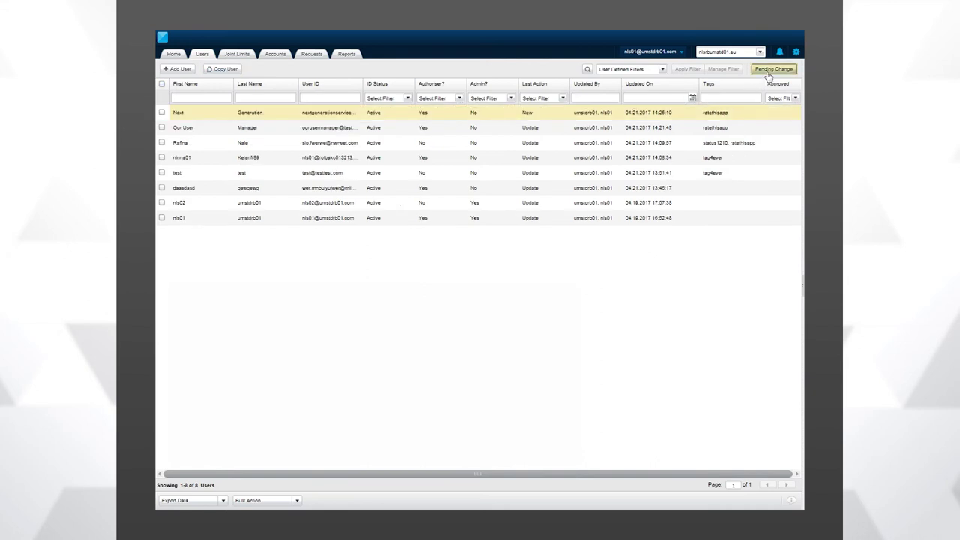
left_click(767, 71)
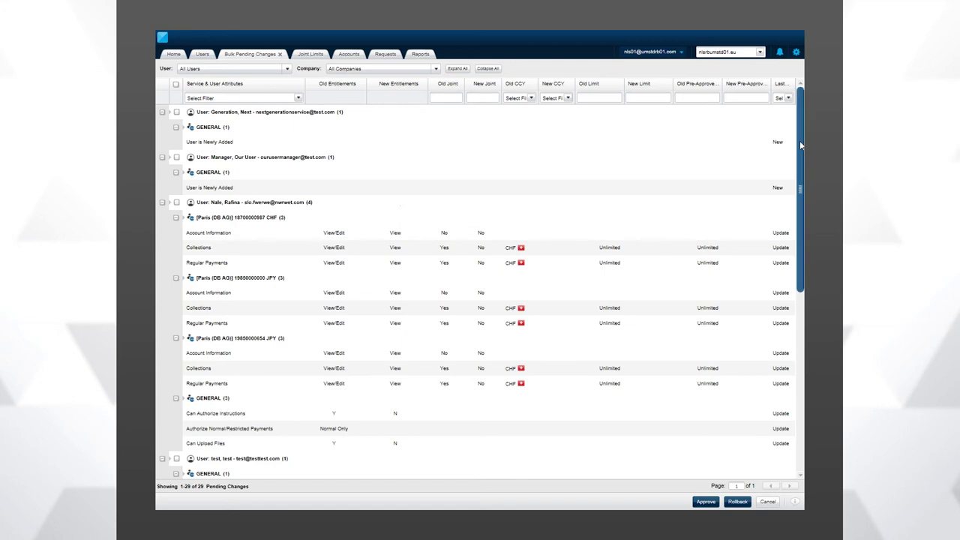
Step: Tick the user showing four pending changes in the Bulk Pending Changes list
scroll(623, 236, "down", 1)
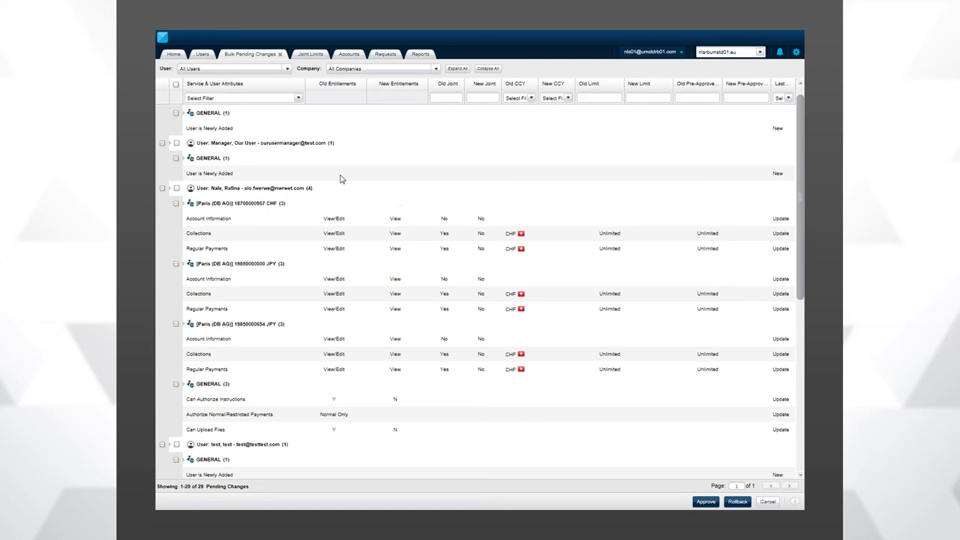
left_click(177, 188)
Step: Approve the selected changes and generate a CSV History user-permission report
left_click(705, 502)
left_click(201, 500)
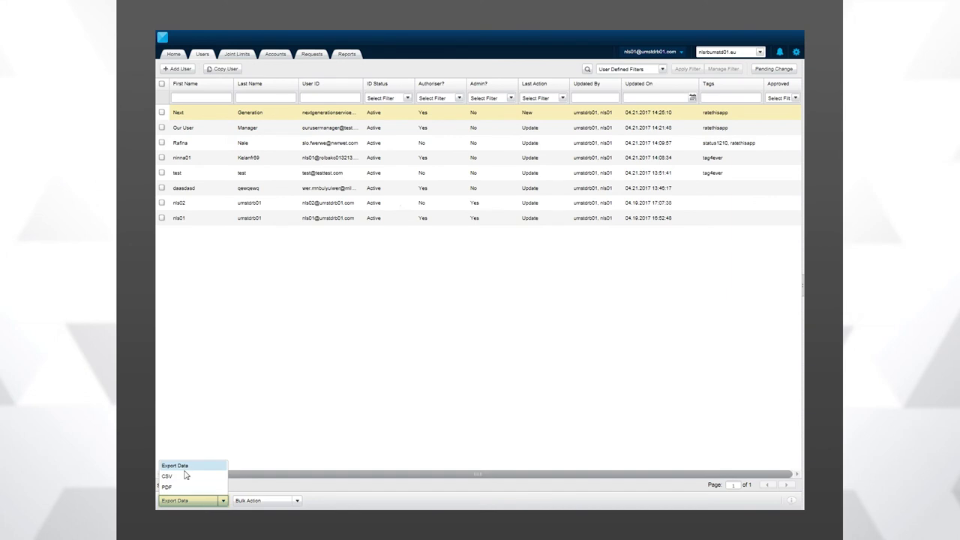
left_click(181, 485)
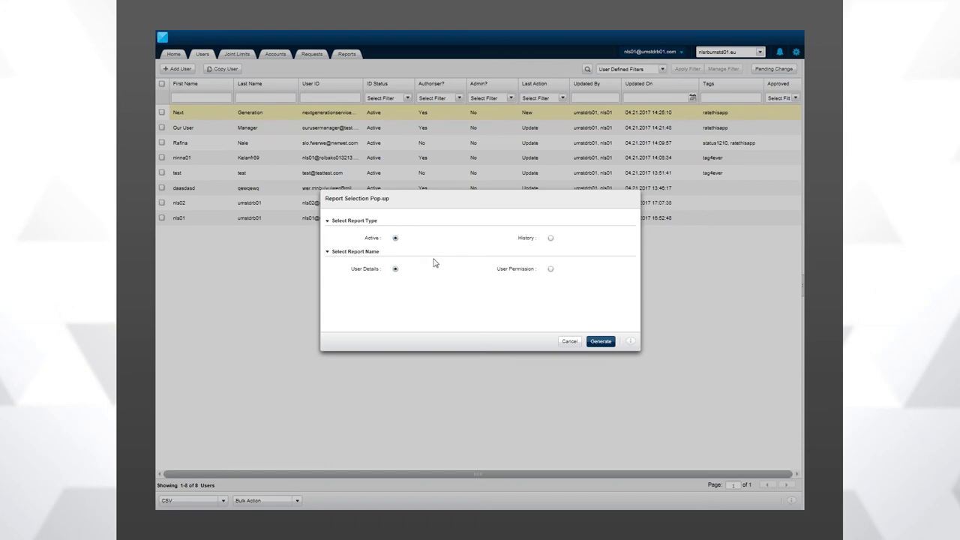
left_click(549, 239)
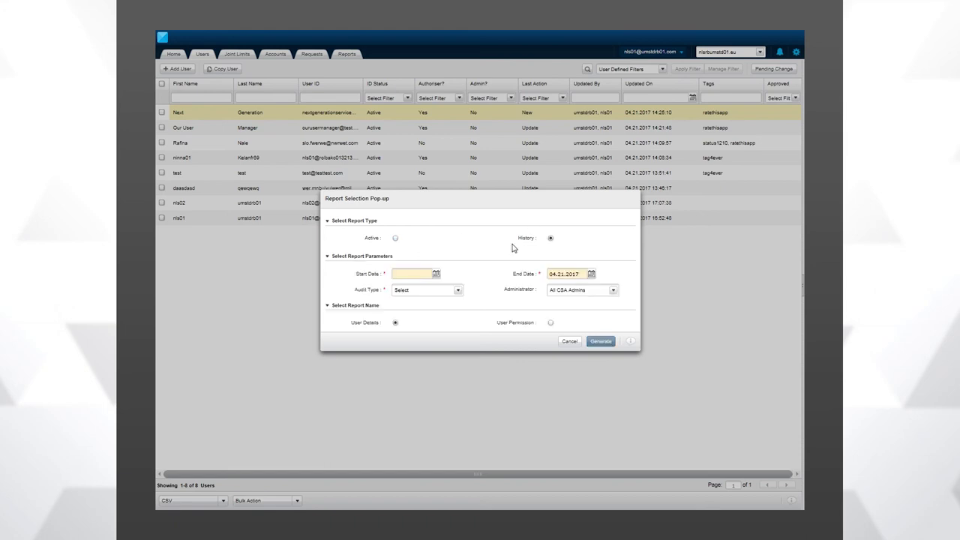
left_click(600, 342)
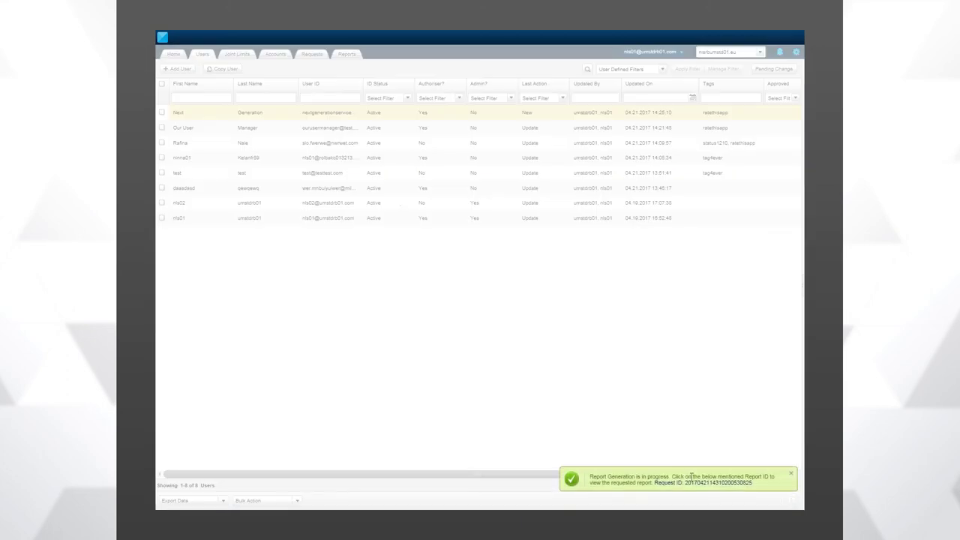
Step: Refresh the Reports tab and open the latest User Permission report PDF
left_click(700, 487)
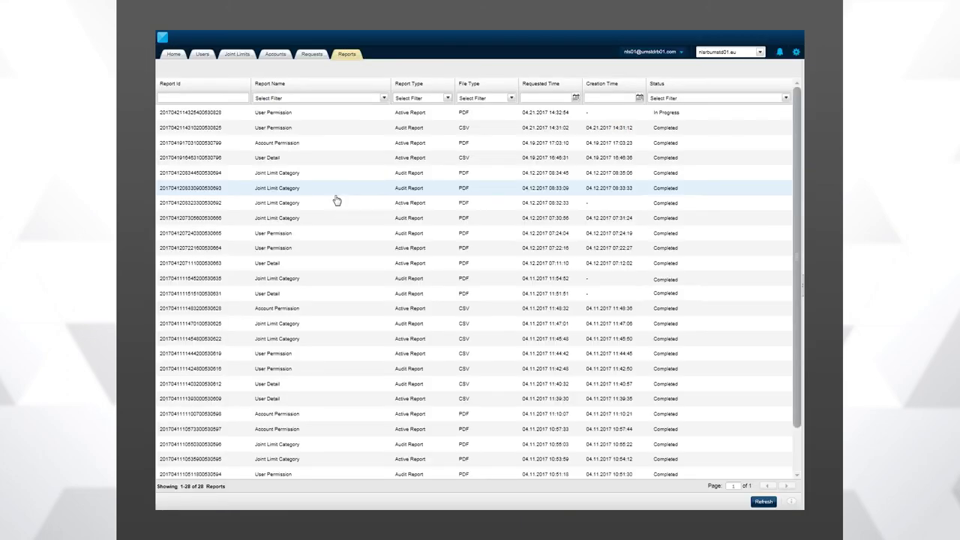
left_click(771, 501)
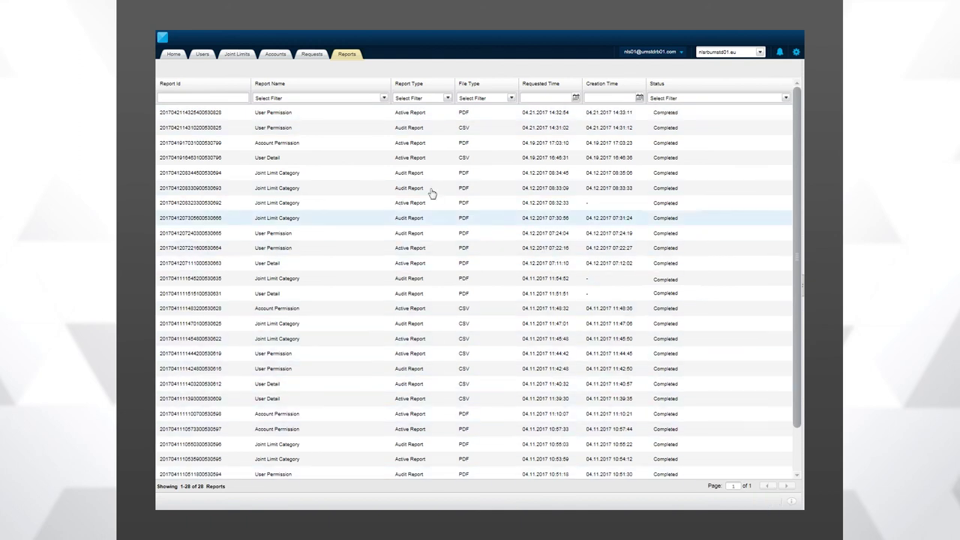
double_click(273, 112)
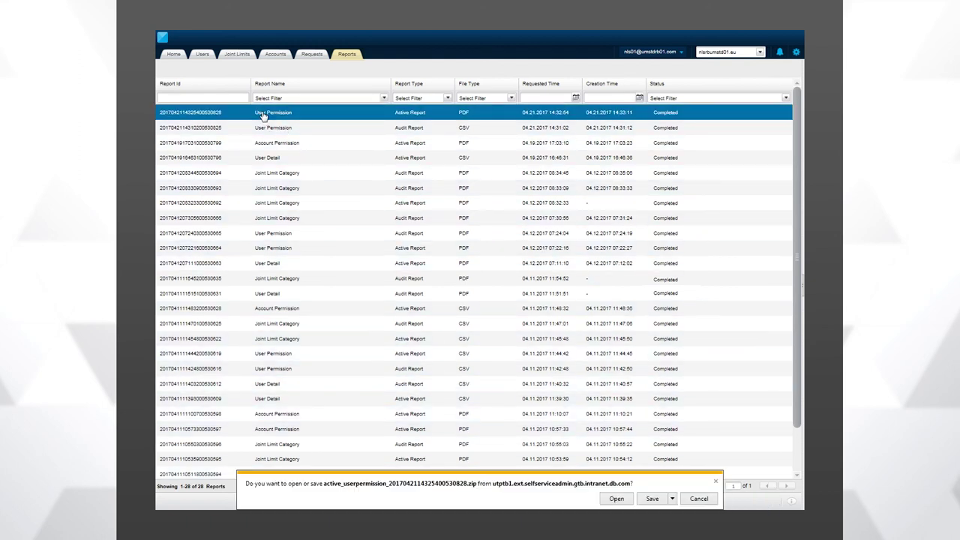
left_click(617, 498)
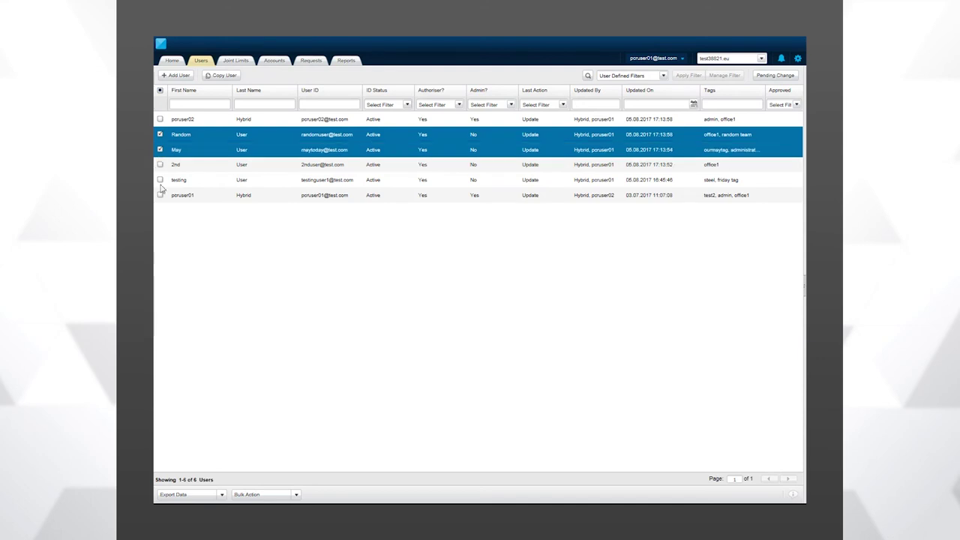
Step: Group the users for bulk Add / Modify Permissions and select the Frankfurt/Main account
left_click(160, 180)
left_click(263, 494)
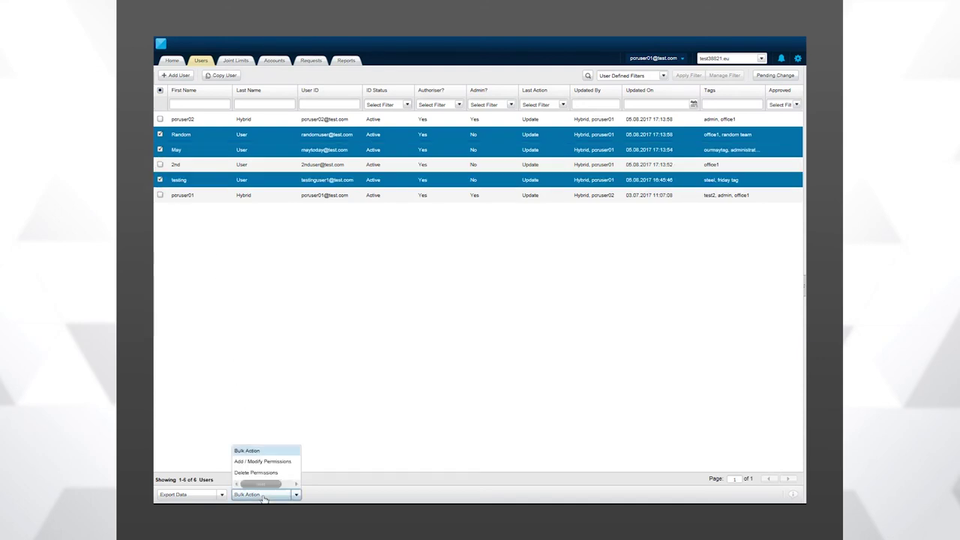
left_click(268, 462)
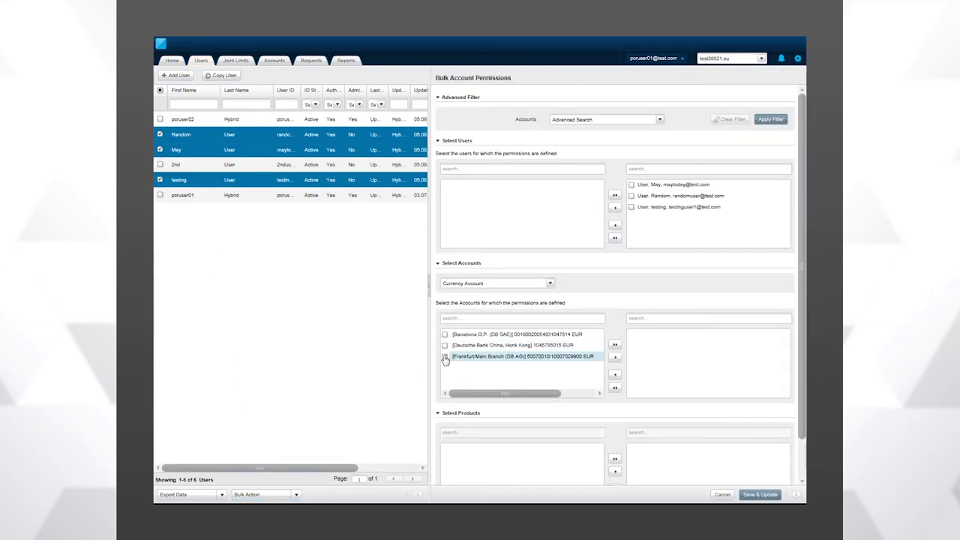
left_click(444, 356)
left_click(615, 359)
Step: Add the Account Information and Domestic Payments products with Edit permission in EUR
scroll(618, 362, "down", 1)
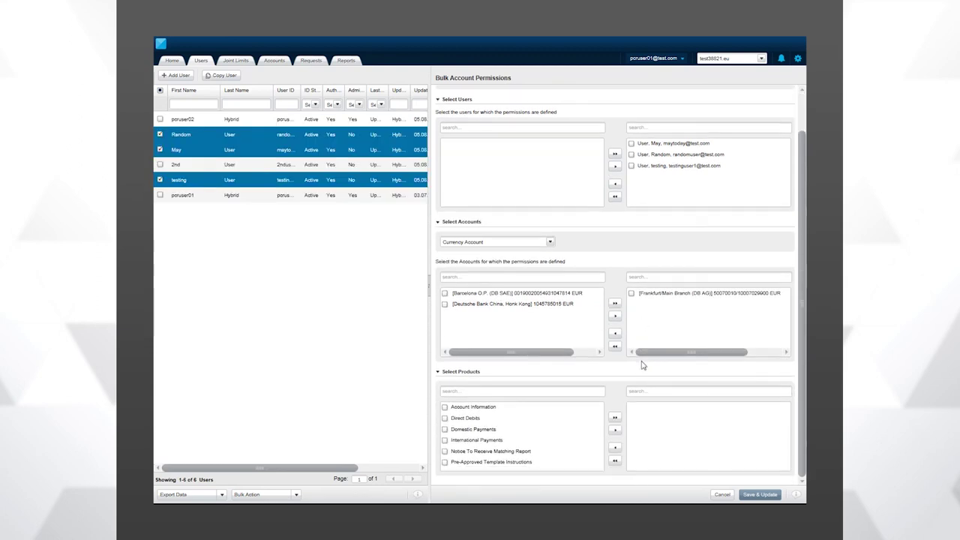
left_click(443, 407)
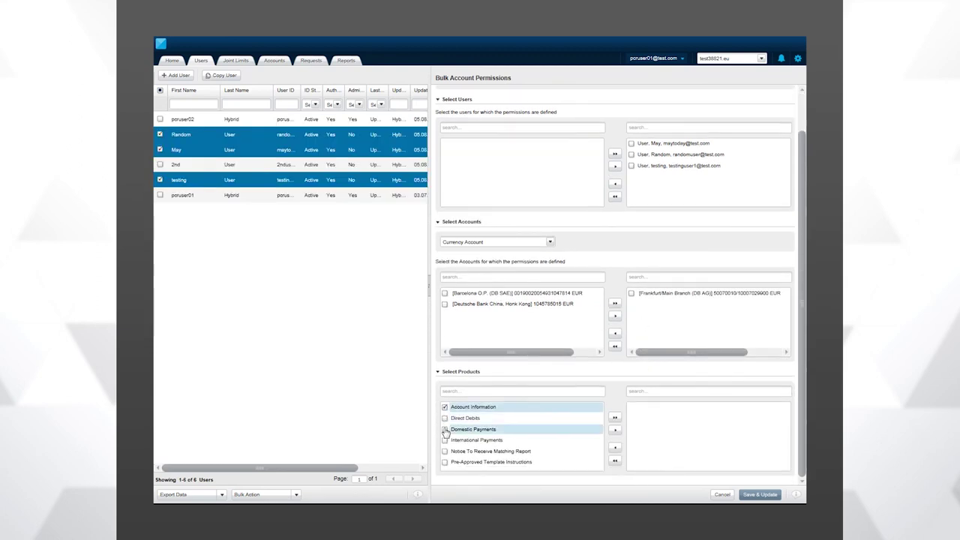
left_click(444, 429)
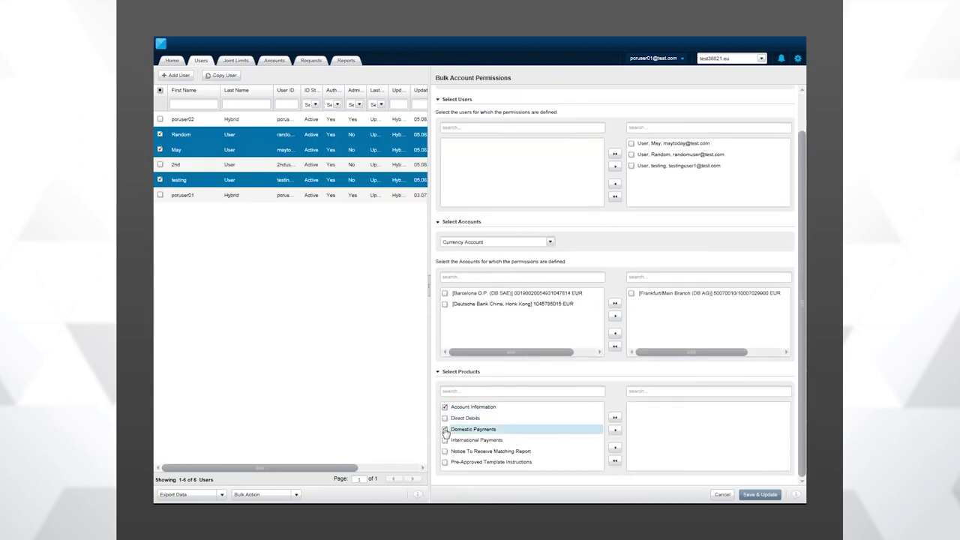
left_click(615, 430)
scroll(578, 443, "down", 1)
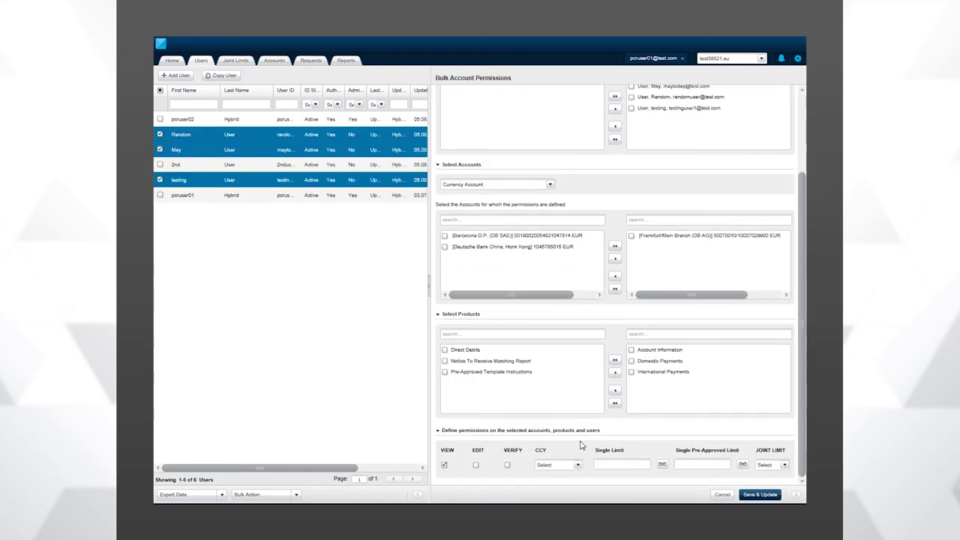
left_click(475, 465)
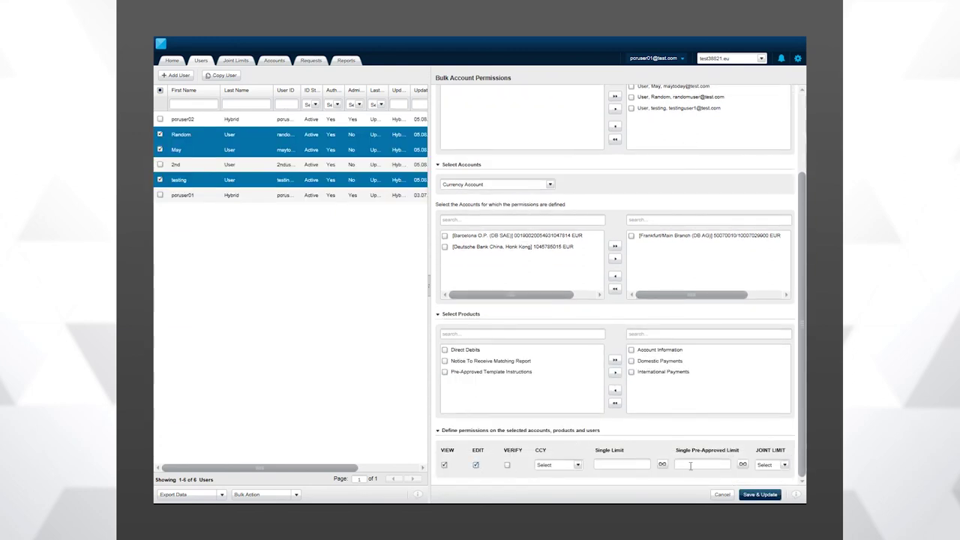
left_click(558, 465)
left_click(551, 387)
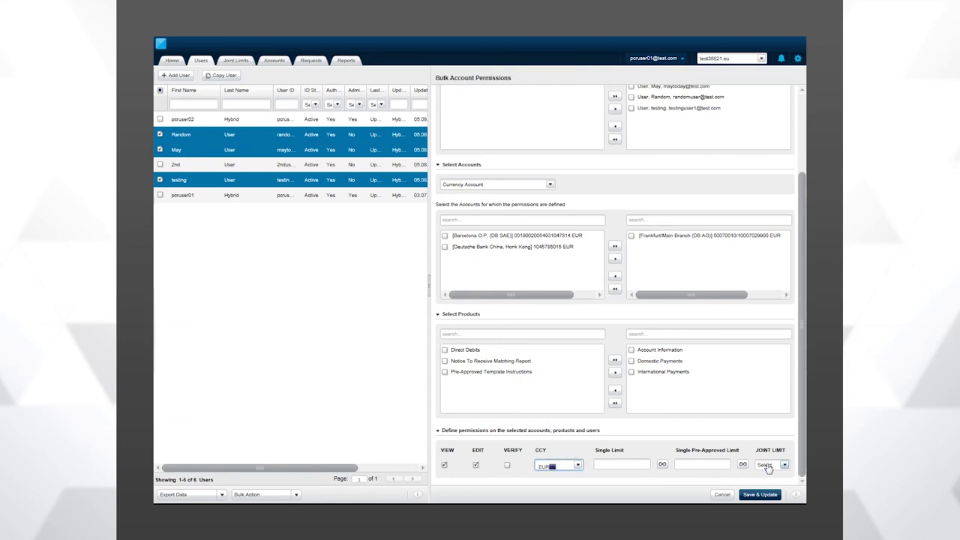